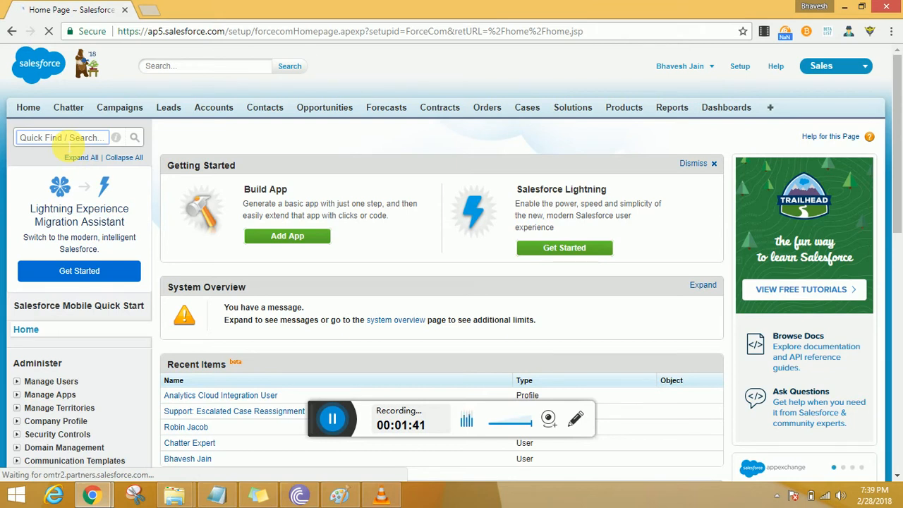
# - Find the Network Access setup page with the search term "net" and open it in a new browser tab
pyautogui.write('net')
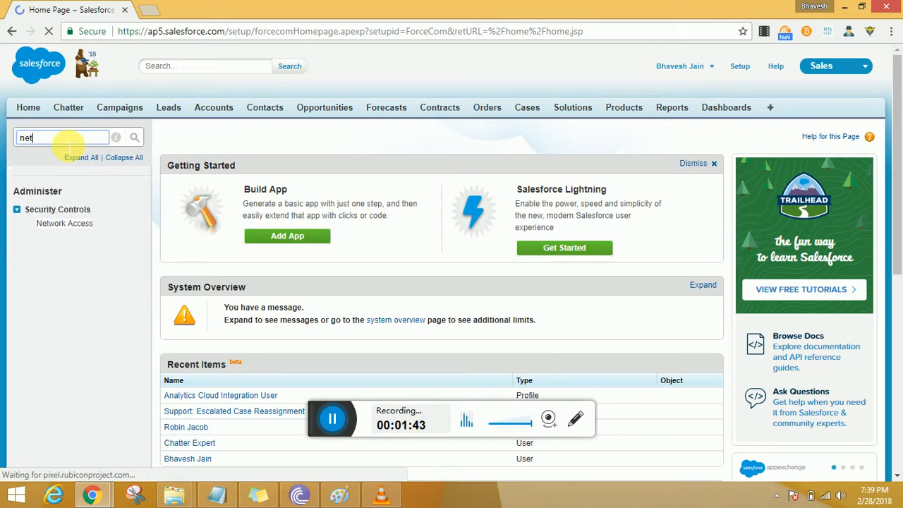
pyautogui.keyDown('ctrl'); pyautogui.click(70, 227); pyautogui.keyUp('ctrl')
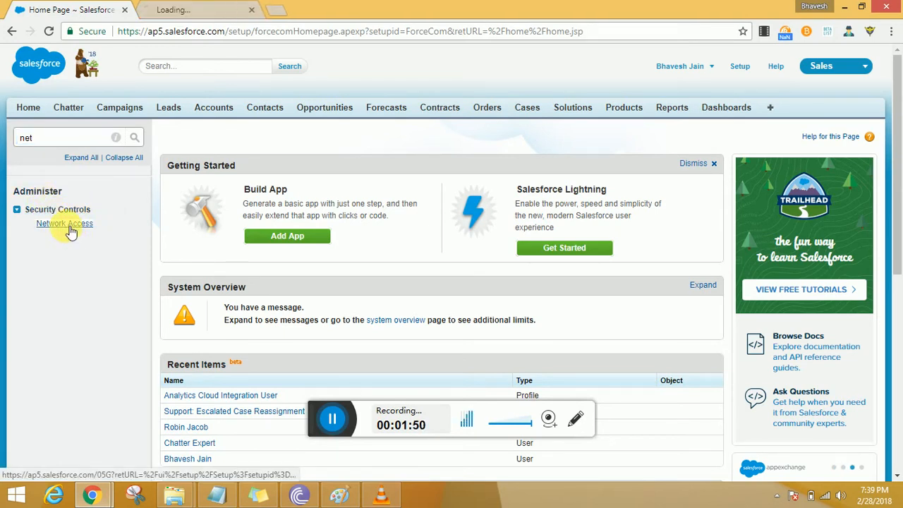
pyautogui.click(180, 16)
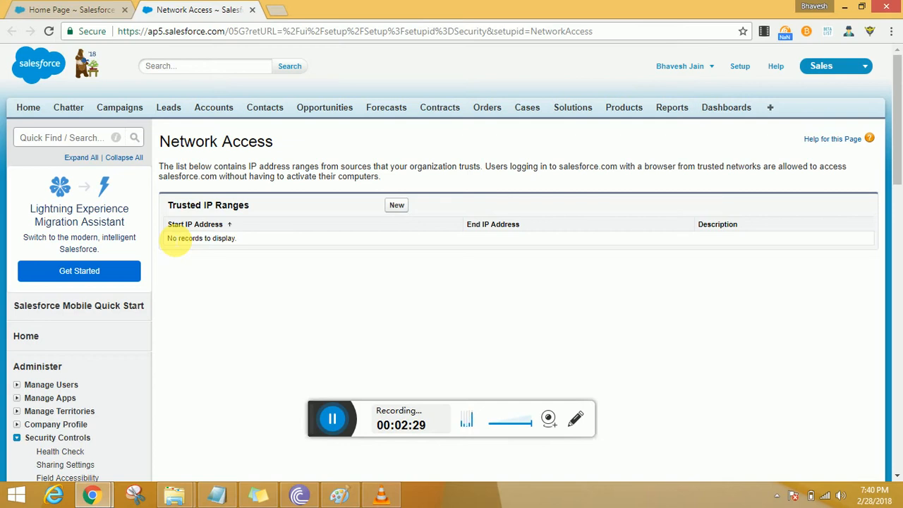
# - Try 0.0.0.0 as the start address of a new trusted IP range, clear it, and cancel the range
pyautogui.click(396, 205)
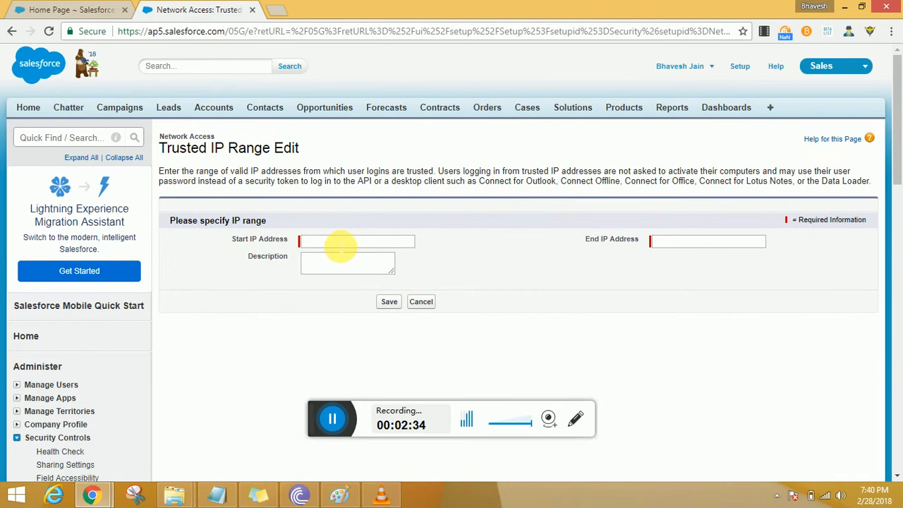
pyautogui.click(341, 243)
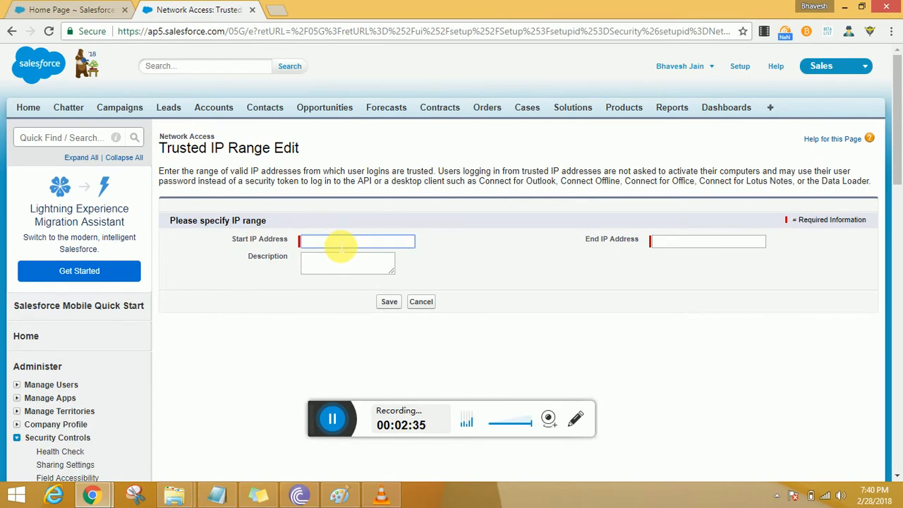
pyautogui.write('0.0.0.0')
pyautogui.press('BackSpace')
pyautogui.press('BackSpace')
pyautogui.press('BackSpace')
pyautogui.press('BackSpace')
pyautogui.press('BackSpace')
pyautogui.press('BackSpace')
pyautogui.press('BackSpace')
pyautogui.click(684, 244)
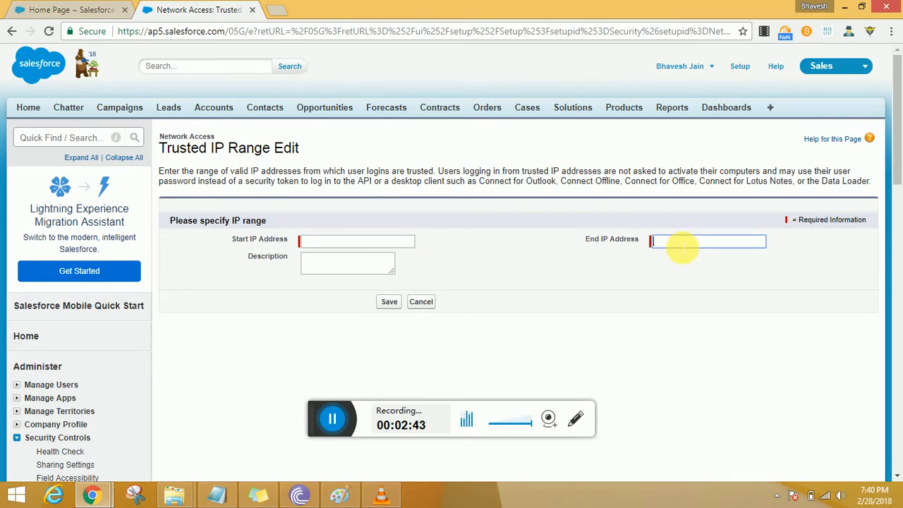
pyautogui.tripleClick(270, 239)
pyautogui.tripleClick(631, 241)
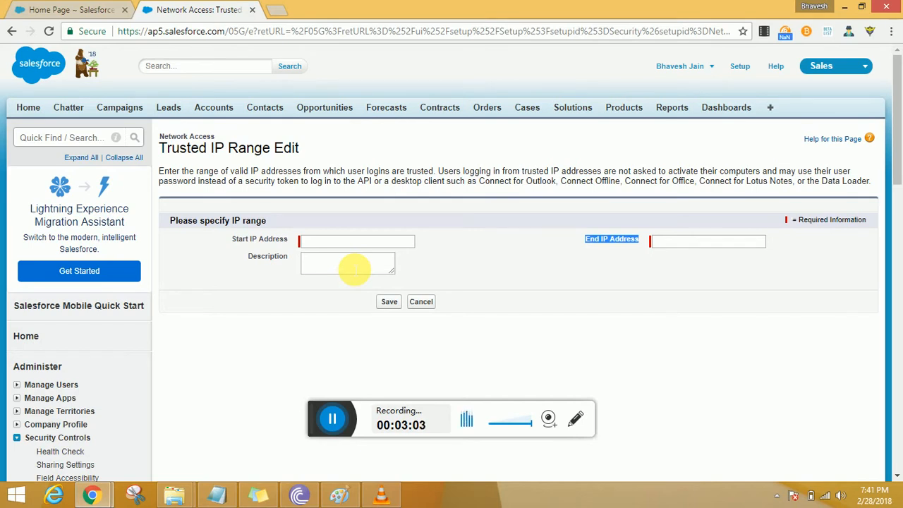
pyautogui.click(421, 302)
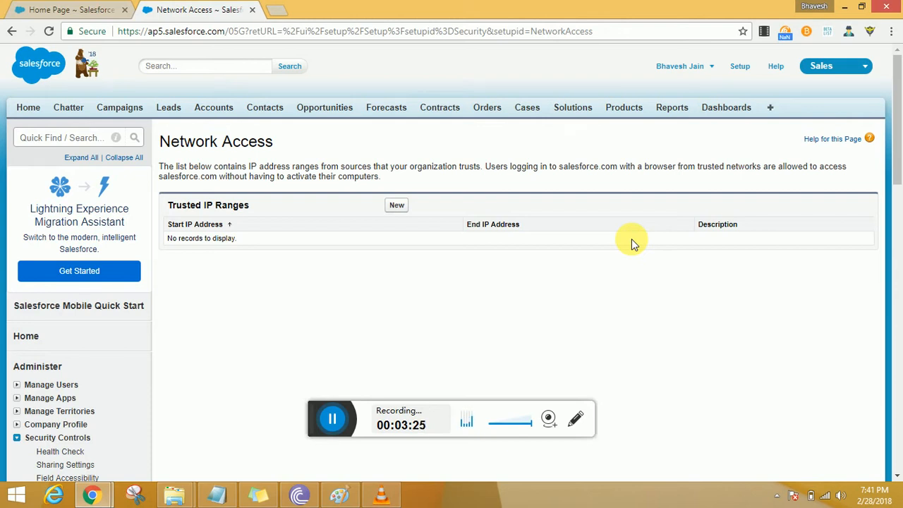
# - Switch to Paint to review the Organization Level Security items in the diagram, and return to the Network Access page in Chrome
pyautogui.hotkey('alt', 'Tab')
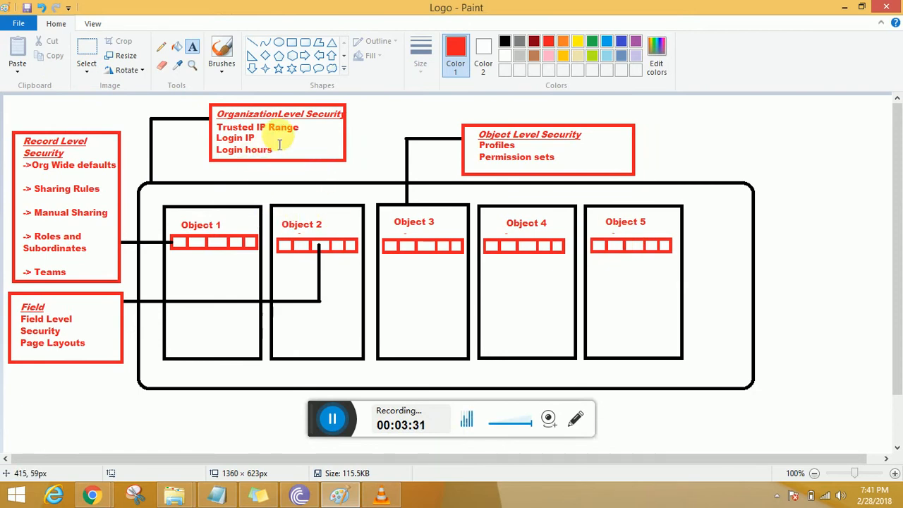
pyautogui.hotkey('alt', 'Tab')
pyautogui.hotkey('alt', 'Tab')
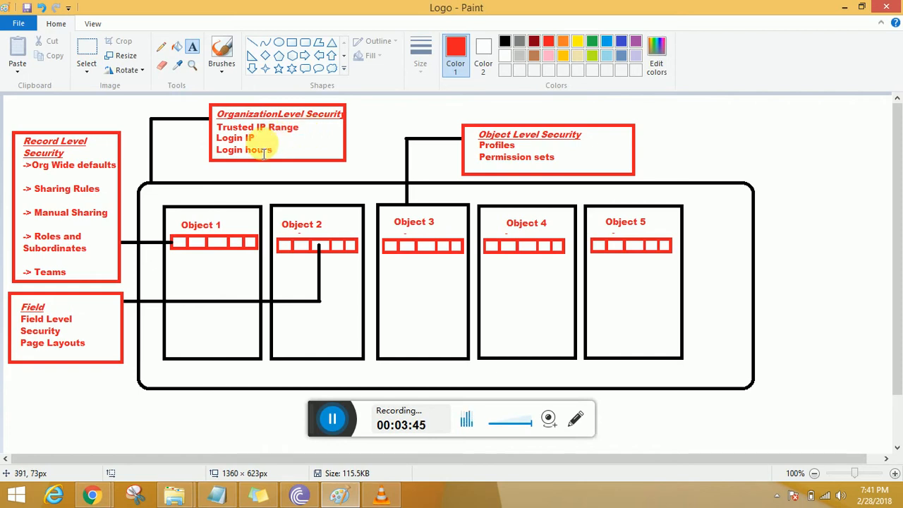
pyautogui.hotkey('alt', 'Tab')
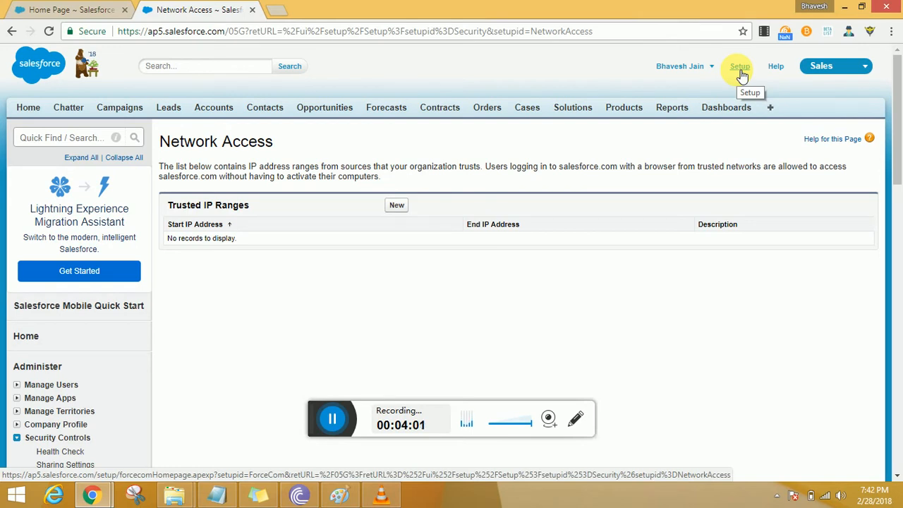
# - Find the Profiles setup page with the search term "profile" and open it in a new browser tab
pyautogui.click(42, 137)
pyautogui.write('prof')
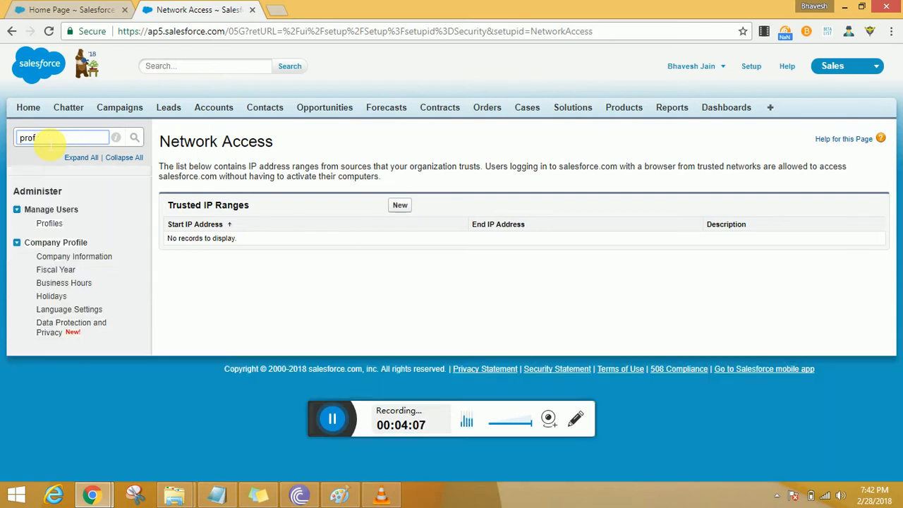
pyautogui.write('ile')
pyautogui.click(55, 226)
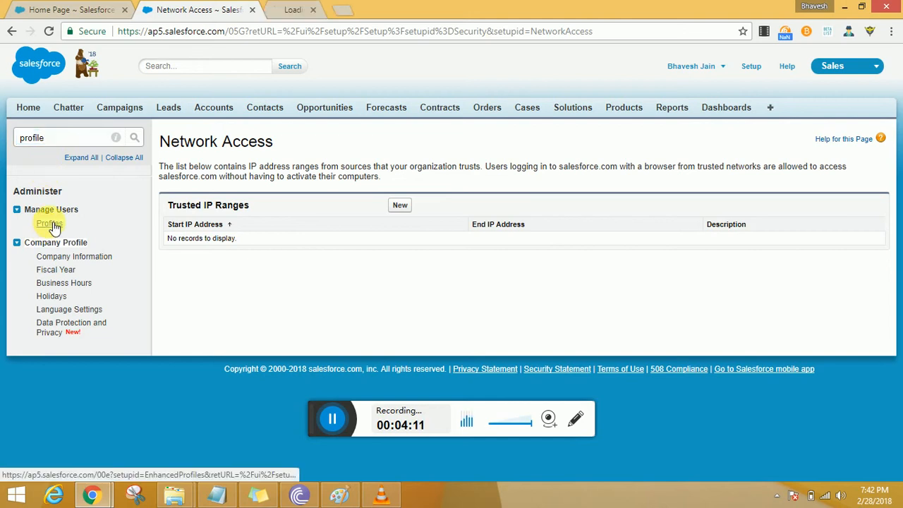
pyautogui.click(300, 10)
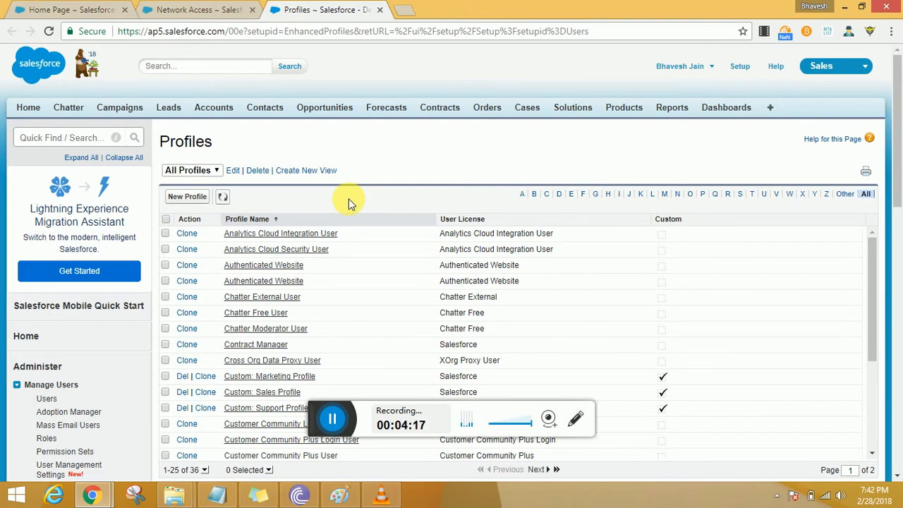
# - Open the Analytics Cloud Integration User profile and show its Login IP Ranges settings in a new browser tab
pyautogui.click(317, 234)
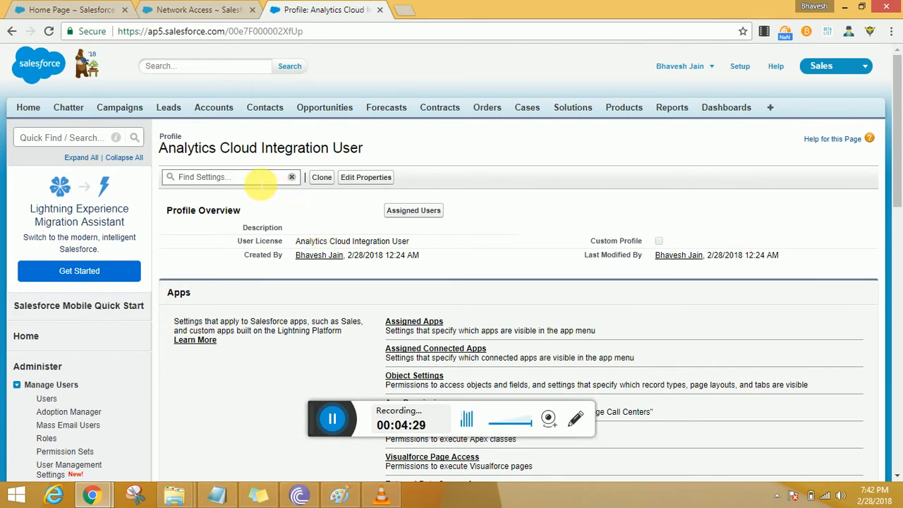
pyautogui.scroll(-1, 261, 184)
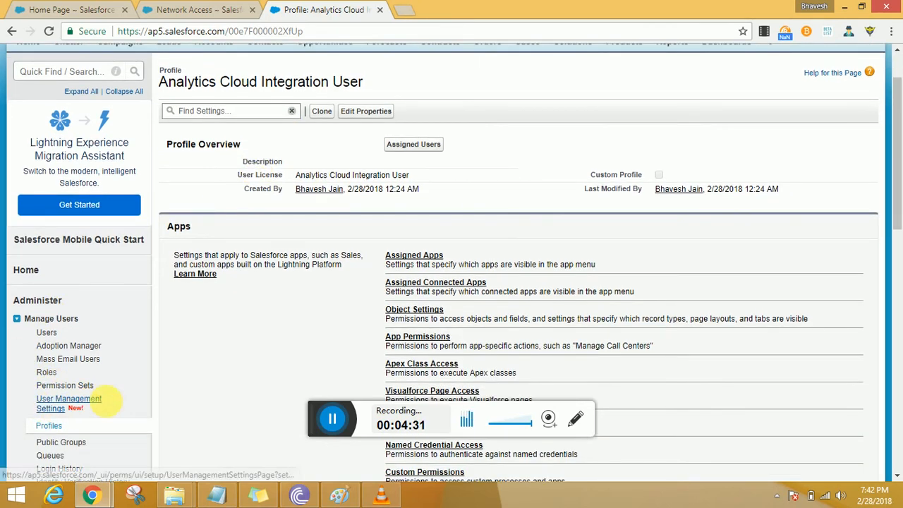
pyautogui.scroll(1, 202, 235)
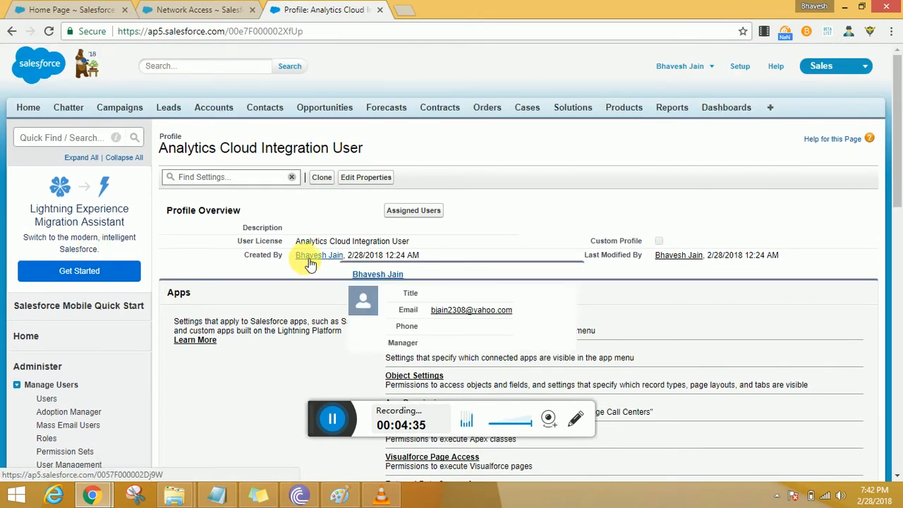
pyautogui.scroll(-10, 731, 185)
pyautogui.scroll(8, 730, 202)
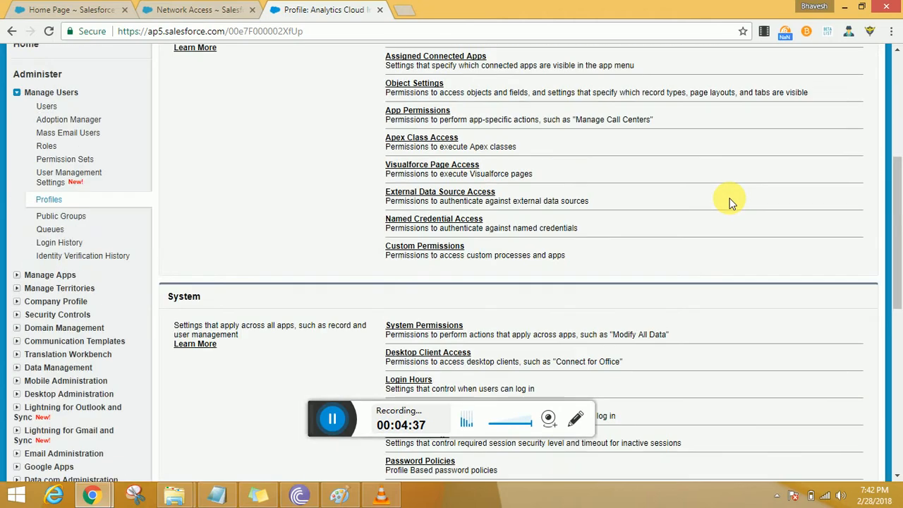
pyautogui.scroll(-2, 730, 201)
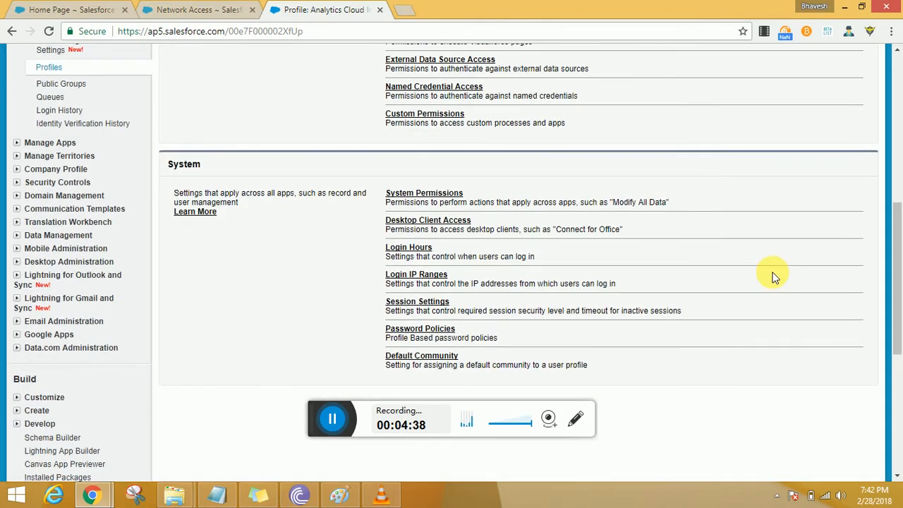
pyautogui.middleClick(426, 281)
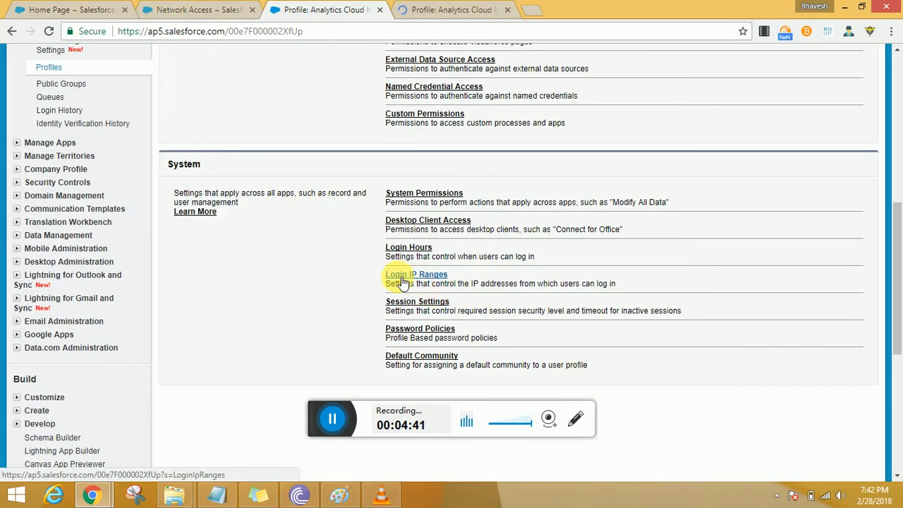
pyautogui.click(452, 10)
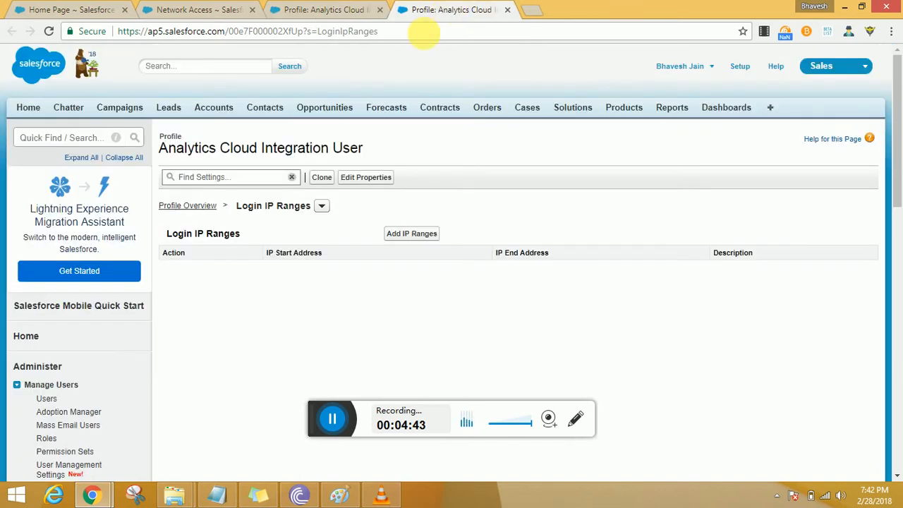
# - Review the start address, end address and description fields for adding a login IP range, and cancel without adding one
pyautogui.click(412, 233)
pyautogui.click(343, 272)
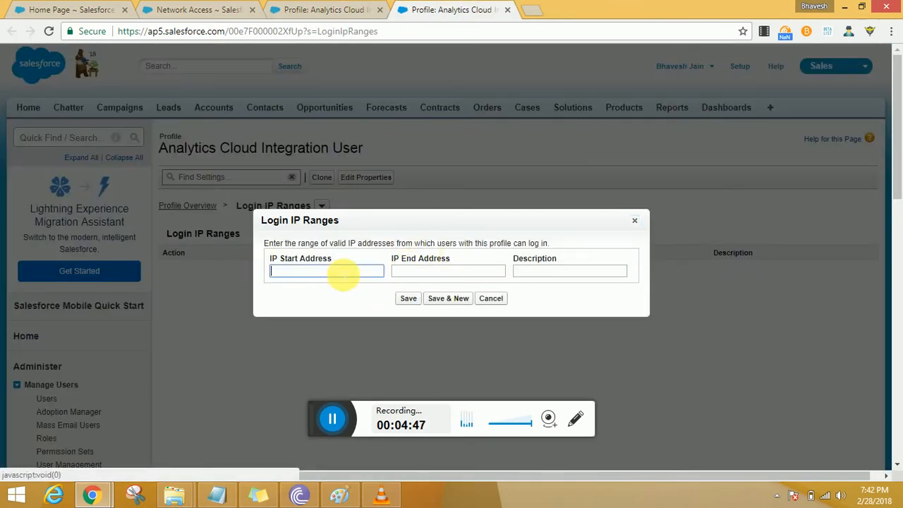
pyautogui.click(452, 276)
pyautogui.click(530, 274)
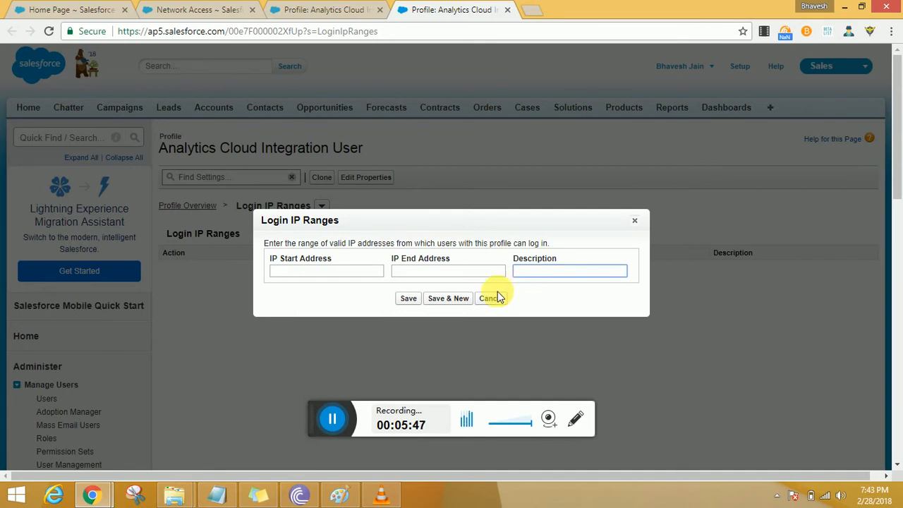
pyautogui.click(492, 299)
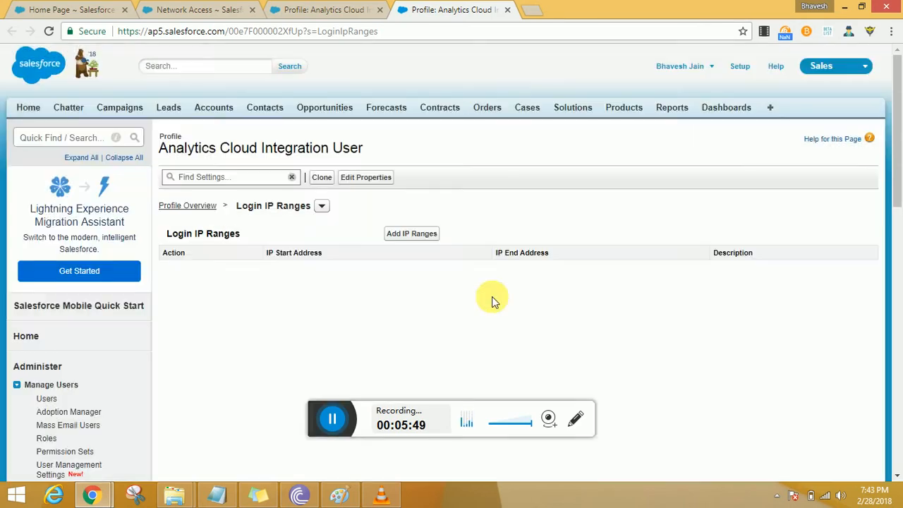
# - Go from Login IP Ranges to the profile's Login Hours settings and open them for editing
pyautogui.click(322, 207)
pyautogui.scroll(-1, 301, 291)
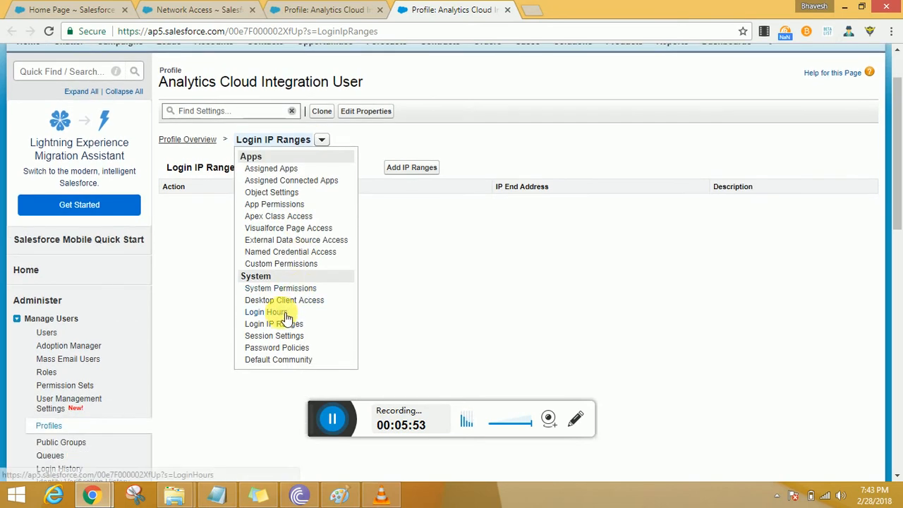
pyautogui.click(281, 313)
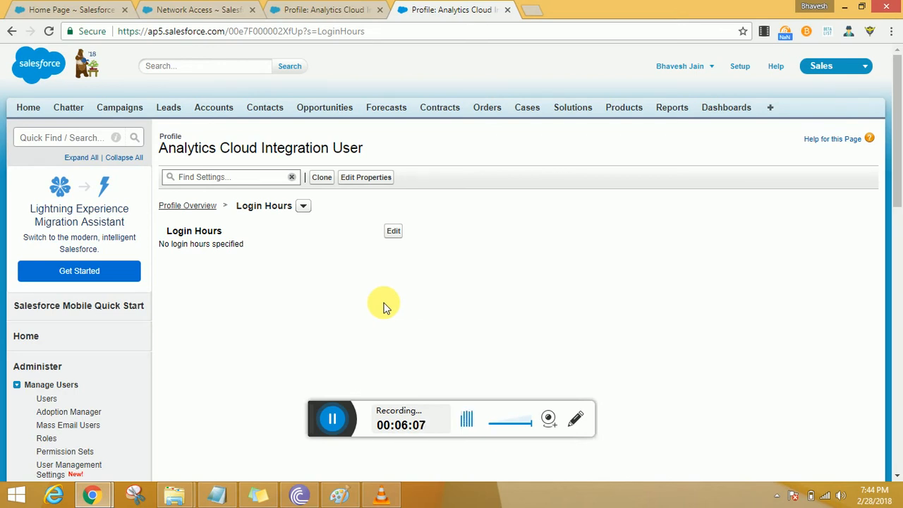
pyautogui.click(393, 233)
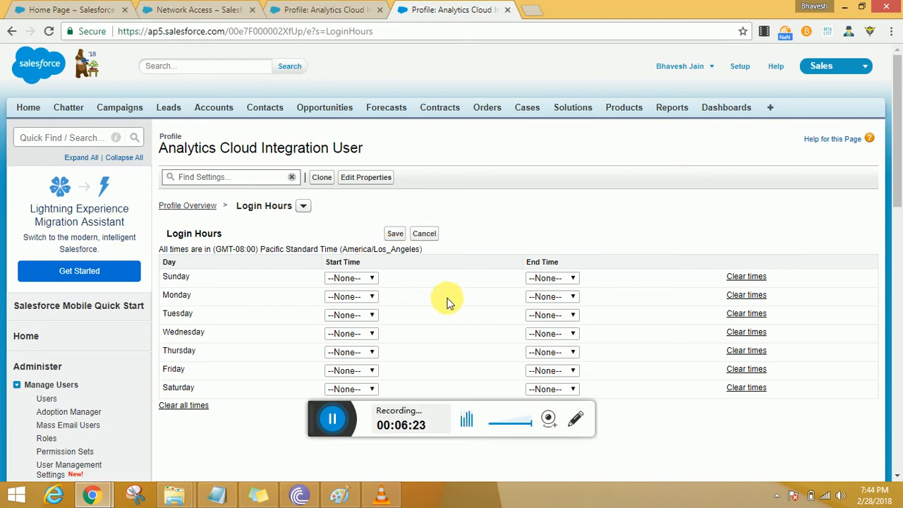
# - Set the profile's Sunday login hours to start at 9:00 AM and end at 12:00 PM
pyautogui.click(370, 278)
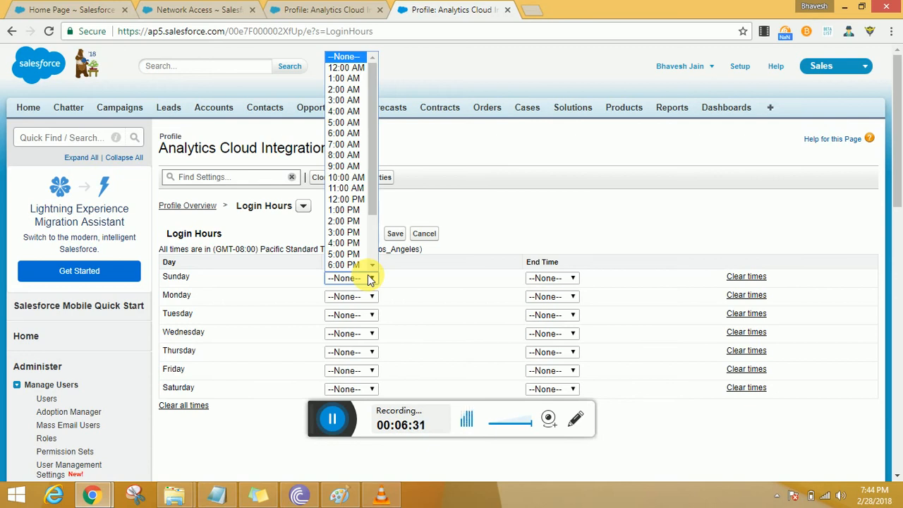
pyautogui.click(353, 166)
pyautogui.click(560, 279)
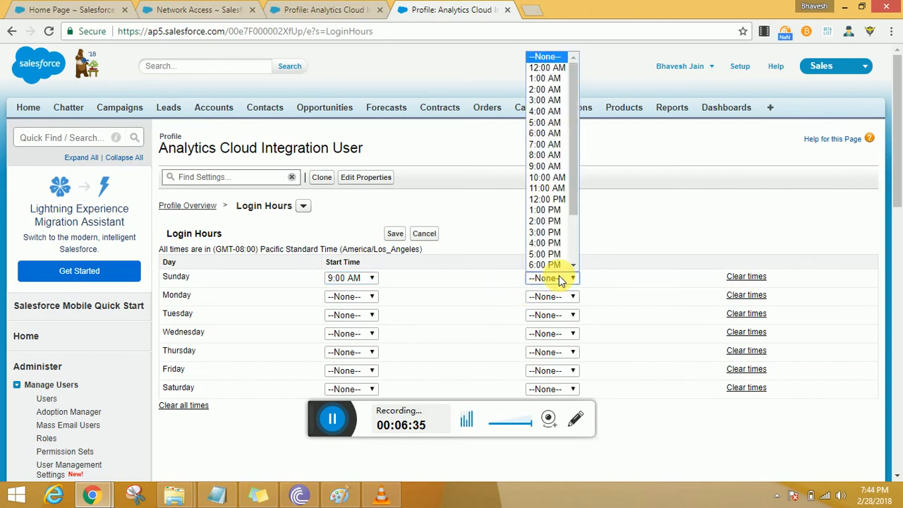
pyautogui.click(547, 199)
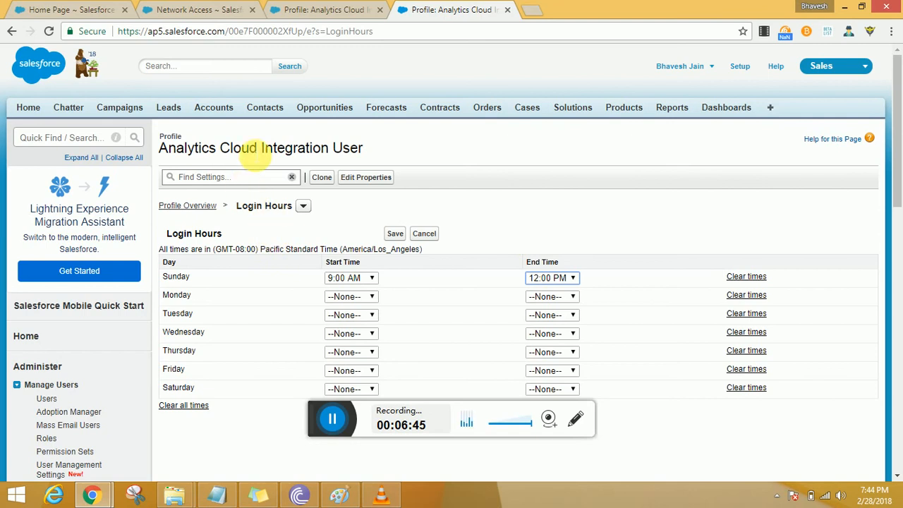
pyautogui.moveTo(366, 154); pyautogui.dragTo(162, 146)
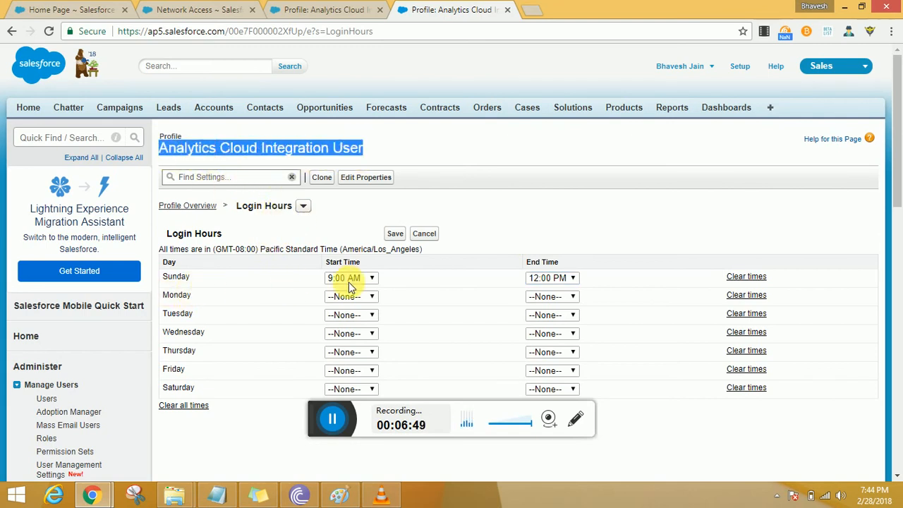
# - Set the profile's Saturday login hours to start at 9:00 AM and end at 12:00 PM
pyautogui.click(347, 390)
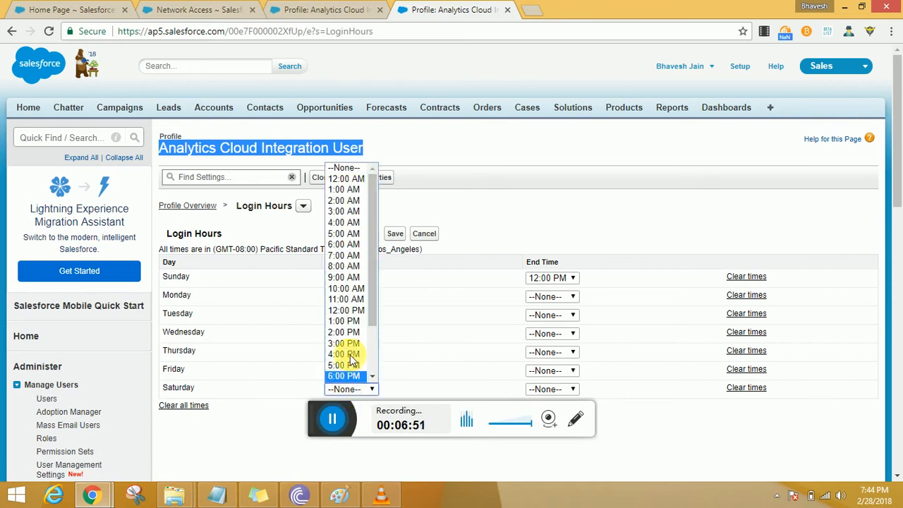
pyautogui.click(343, 279)
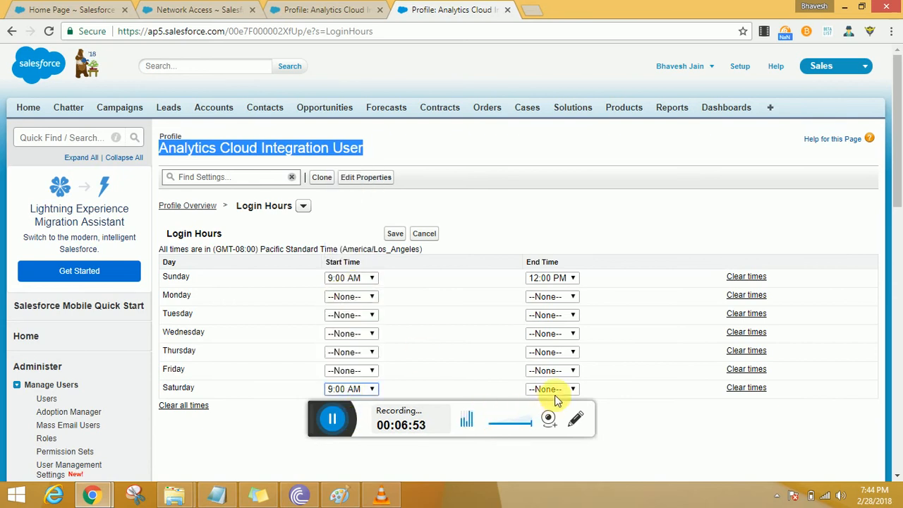
pyautogui.click(551, 389)
pyautogui.click(558, 310)
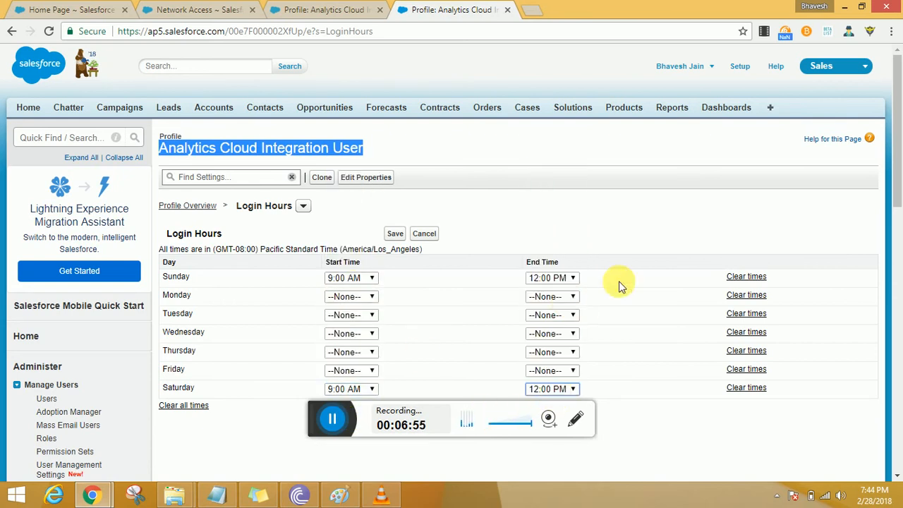
pyautogui.click(649, 232)
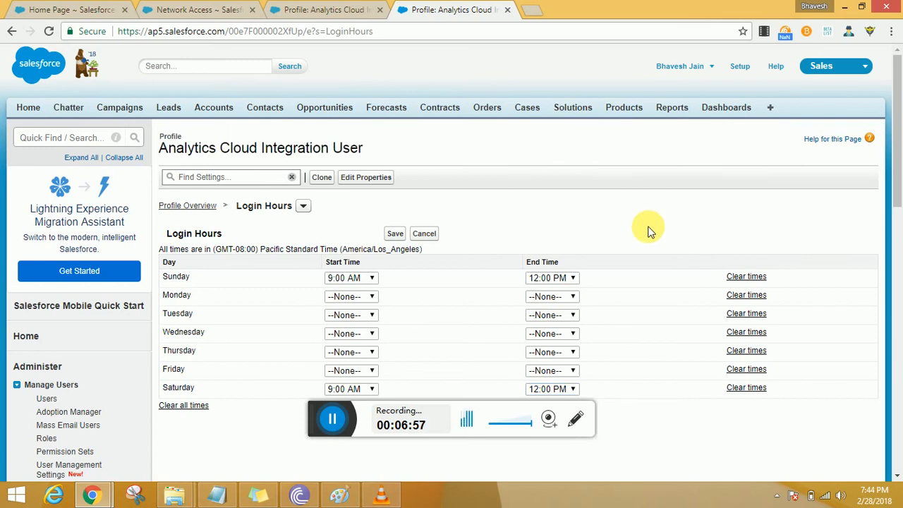
# - Review the login hours table, check the security diagram in Paint, and return to the Login Hours page in Chrome
pyautogui.scroll(-1, 649, 232)
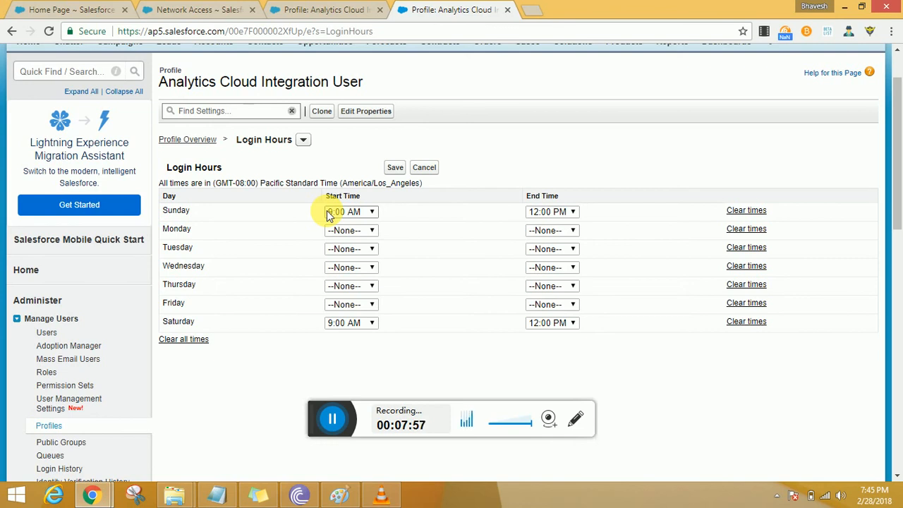
pyautogui.click(329, 218)
pyautogui.hotkey('alt', 'Tab')
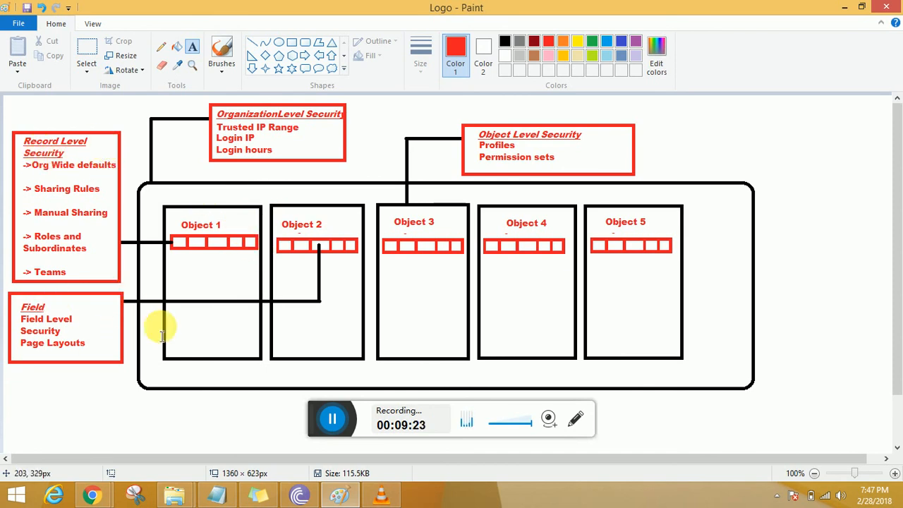
pyautogui.hotkey('alt', 'Tab')
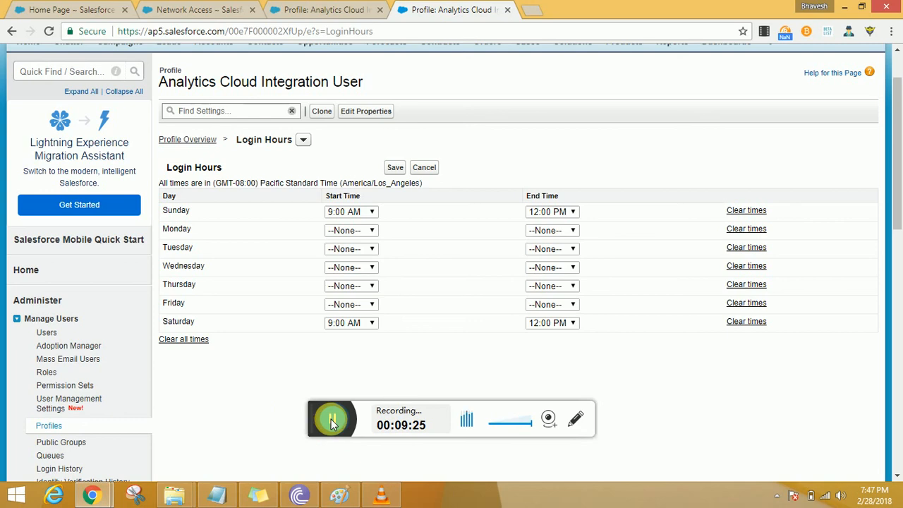